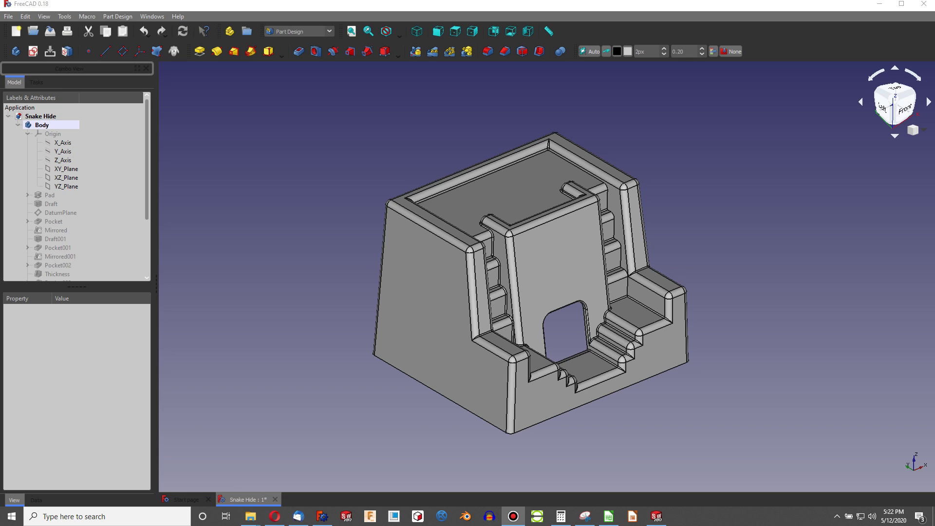
Step: Bring SolidWorks to the front to show the imported Hide part
click(656, 516)
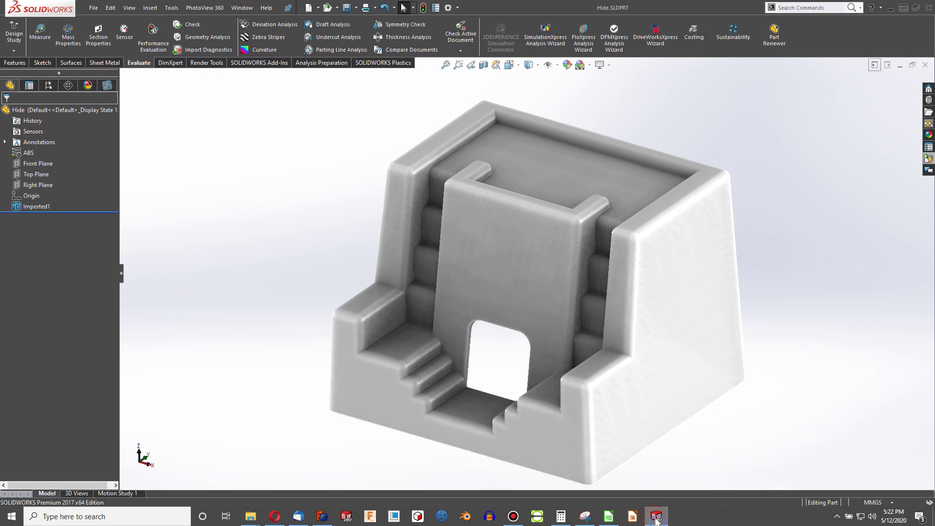
Step: Read the Hide part's 768.86 g mass and center of mass in Mass Properties, then return to FreeCAD
click(76, 35)
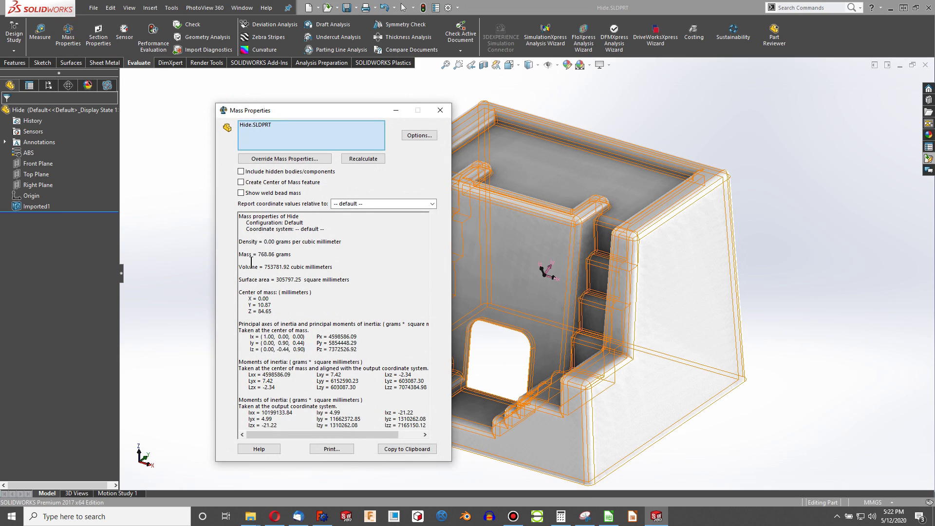
drag(258, 254, 368, 290)
drag(240, 297, 299, 317)
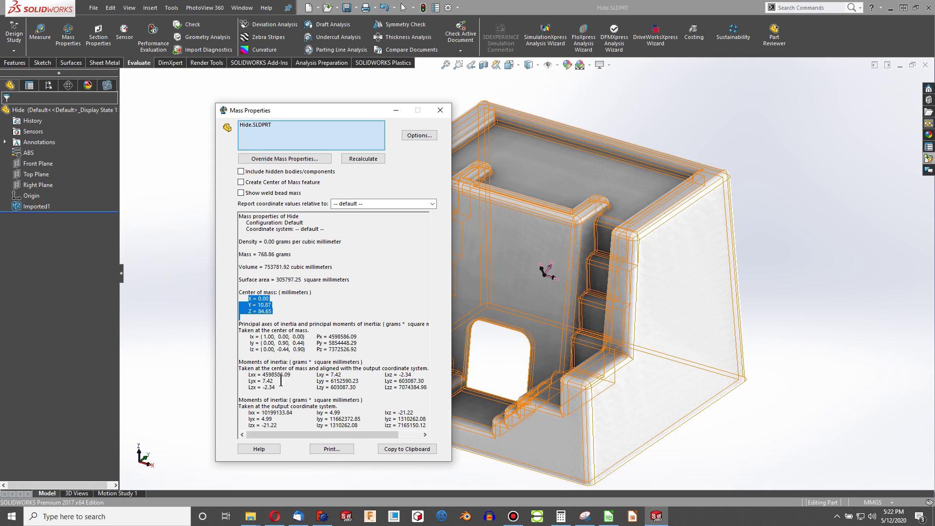
click(440, 110)
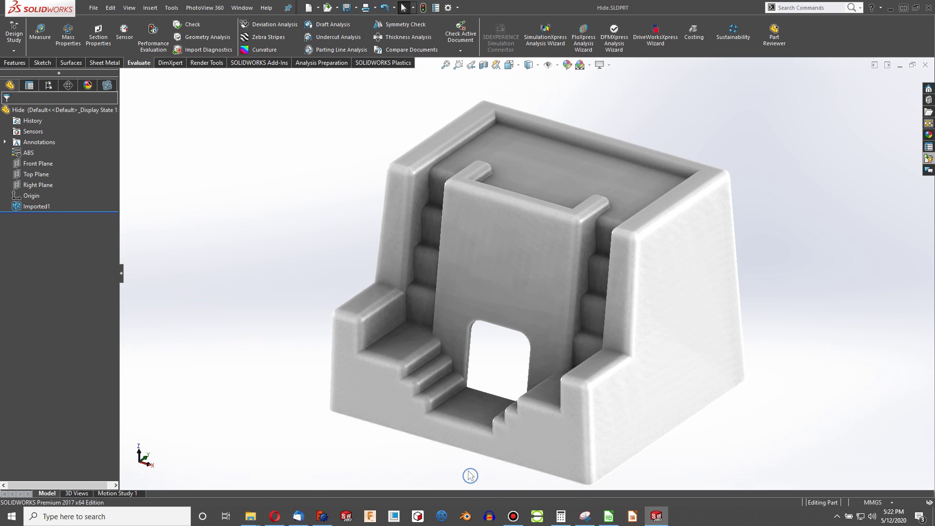
click(322, 516)
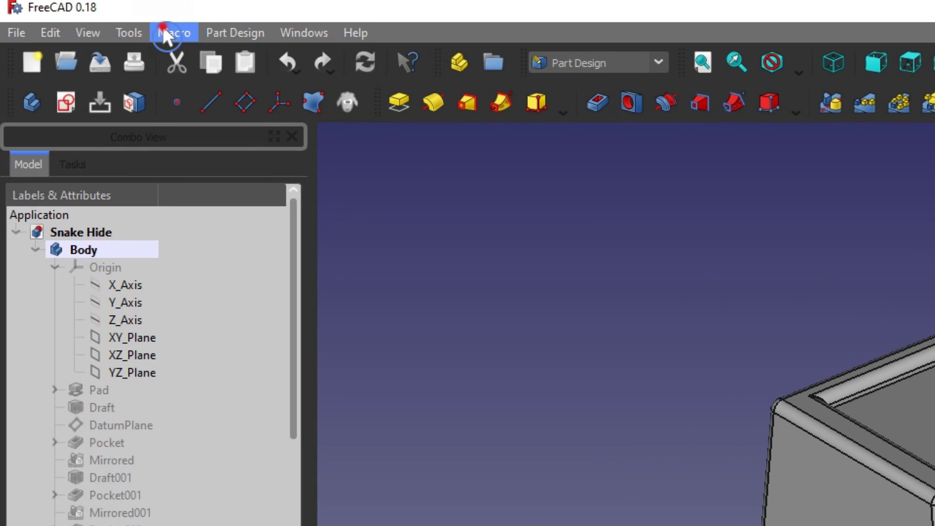
click(162, 27)
mouse_move(137, 32)
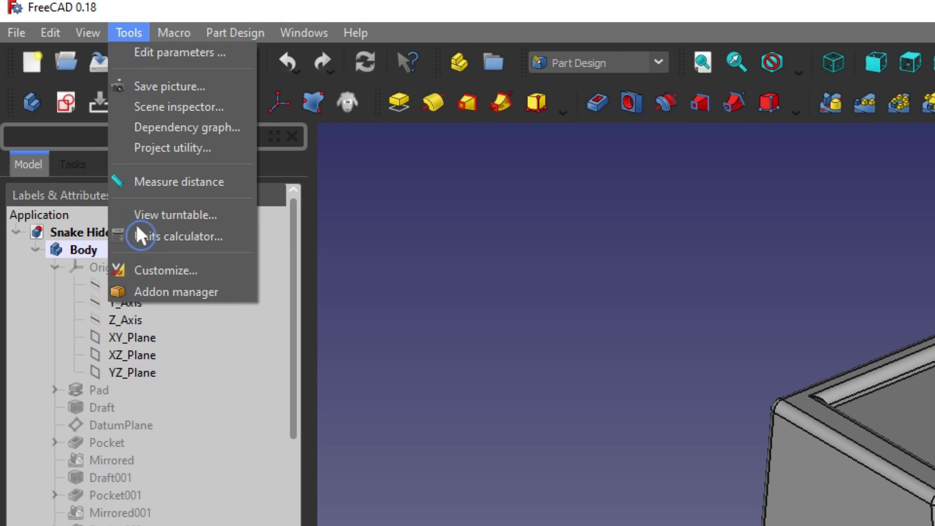
click(147, 292)
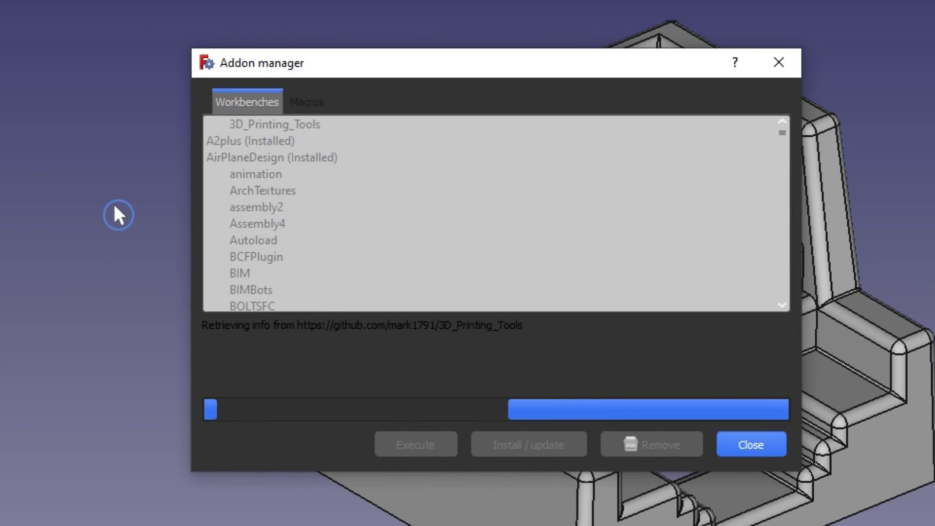
click(314, 104)
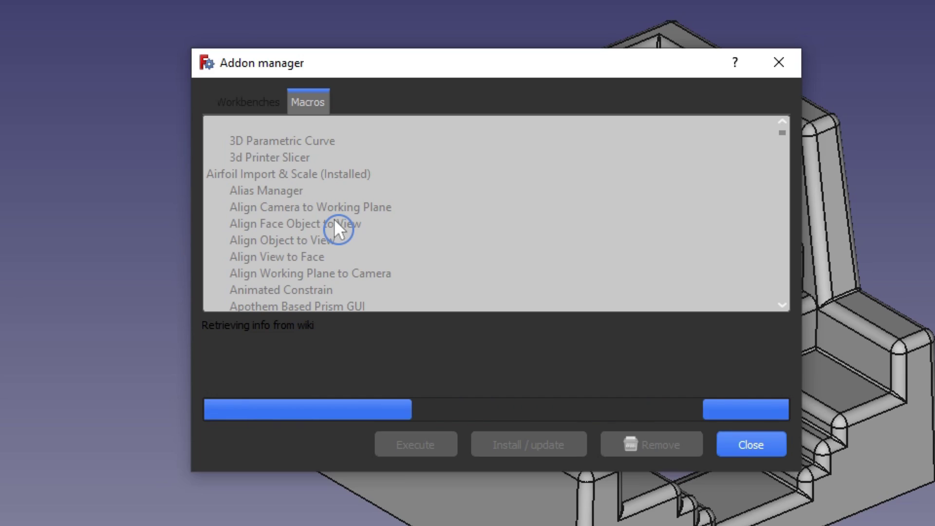
scroll(334, 219, down, 2)
scroll(335, 224, down, 15)
scroll(335, 223, down, 7)
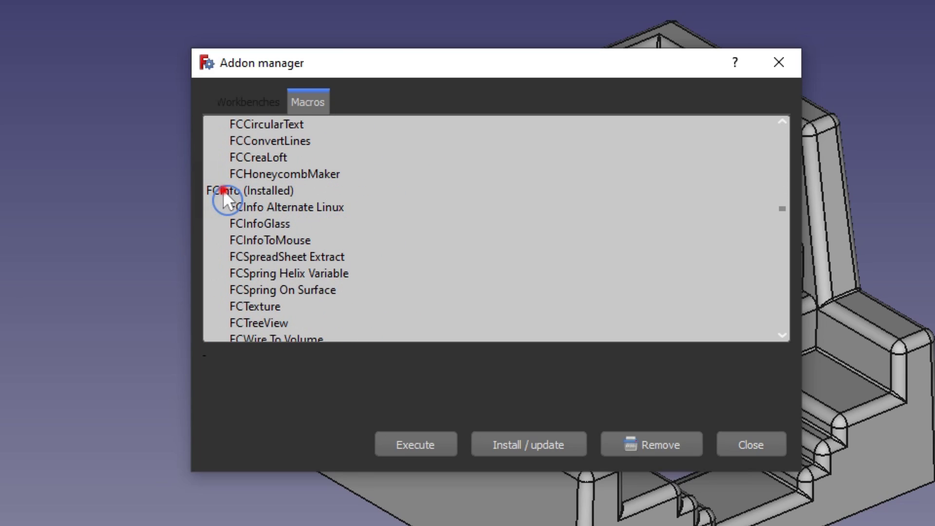
click(223, 190)
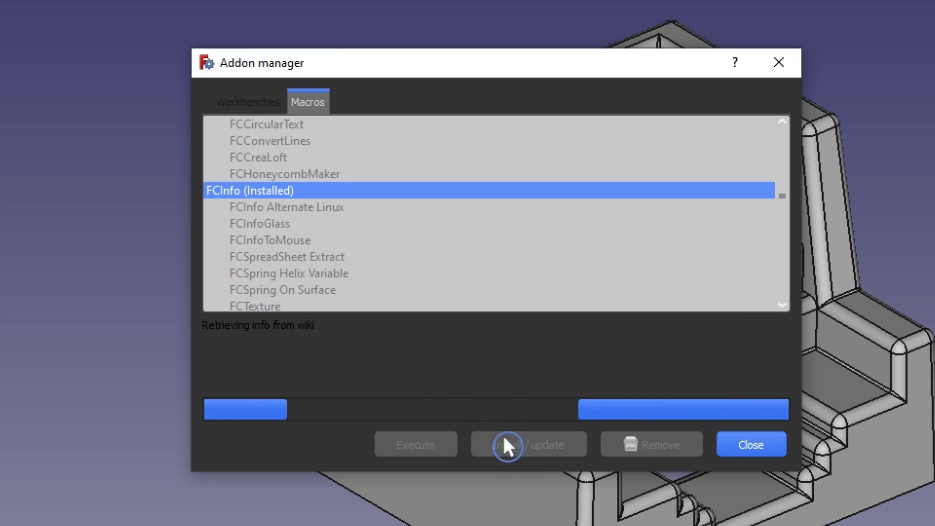
click(746, 446)
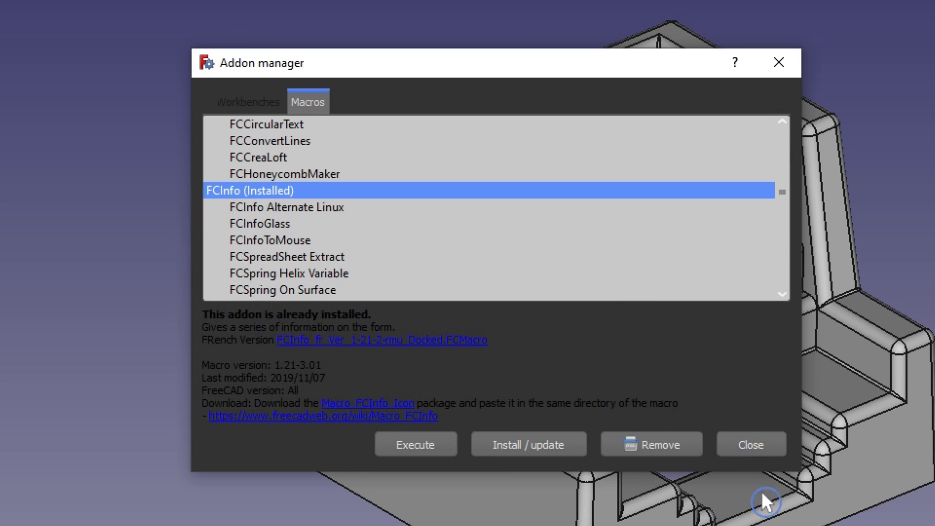
click(769, 448)
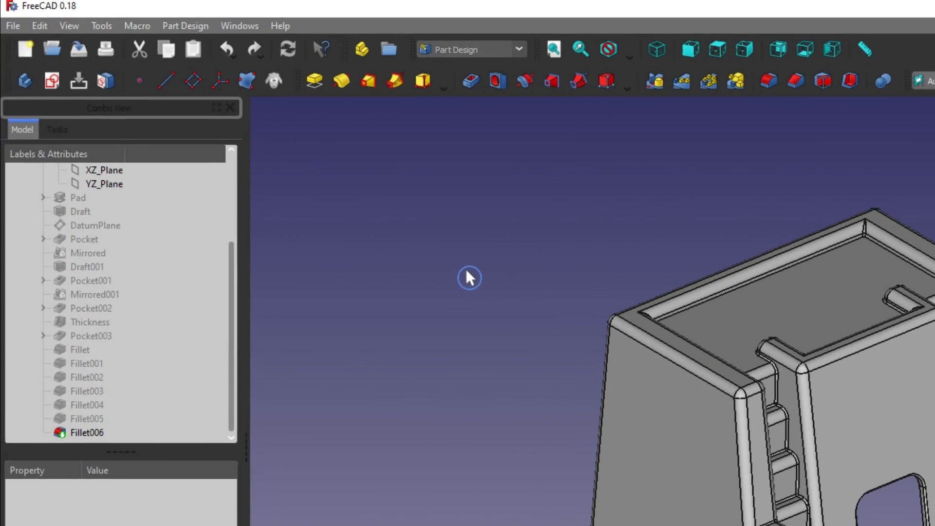
scroll(112, 222, up, 3)
Step: Select the Snake Hide Body and execute the FCInfo.FCMacro macro
click(67, 197)
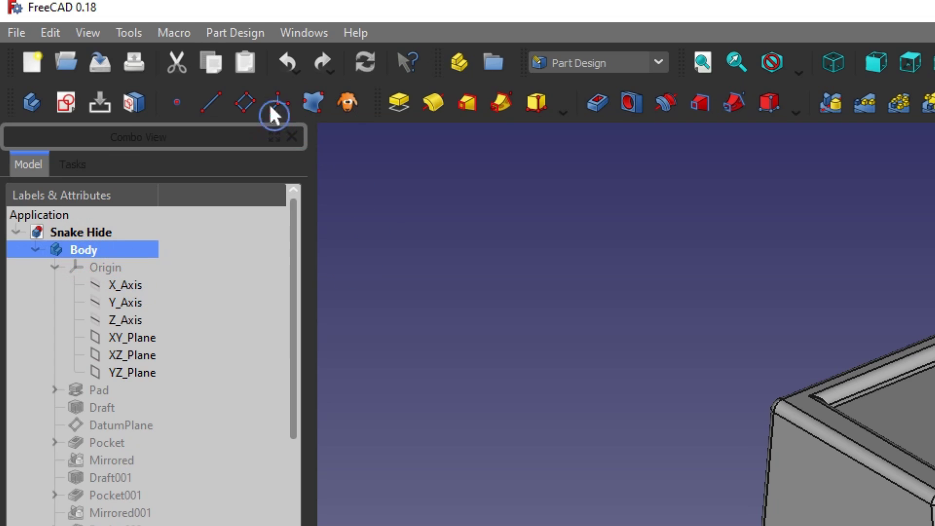
click(188, 37)
click(210, 95)
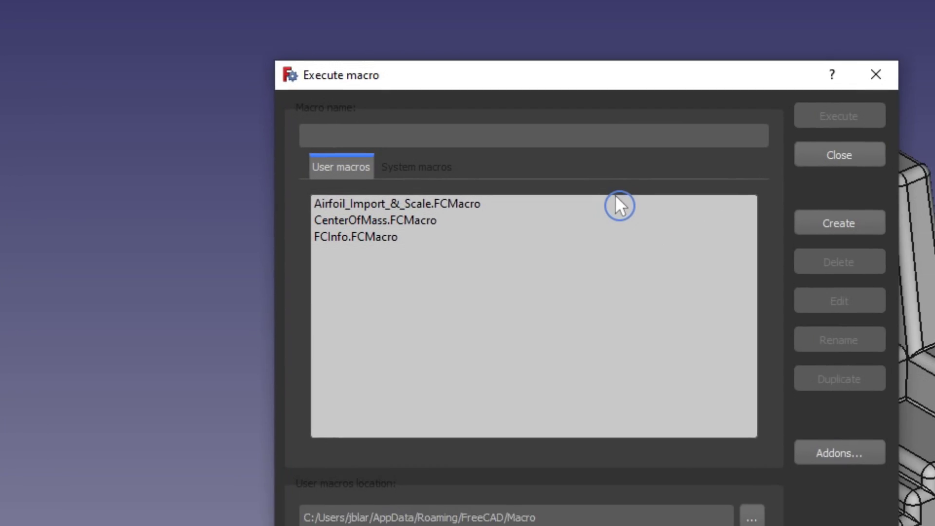
click(374, 237)
click(857, 116)
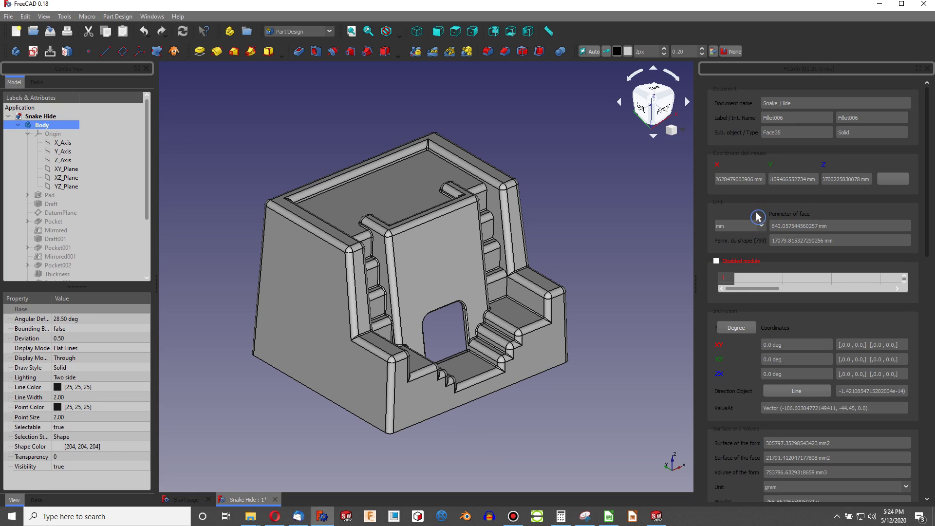
Step: Select the top face and front wall face to read their FCInfo measurements
click(391, 189)
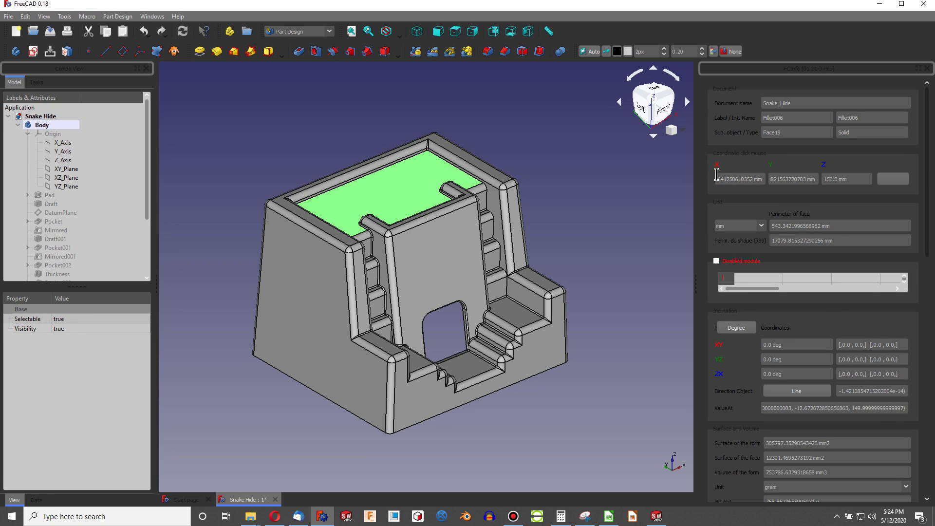
click(717, 225)
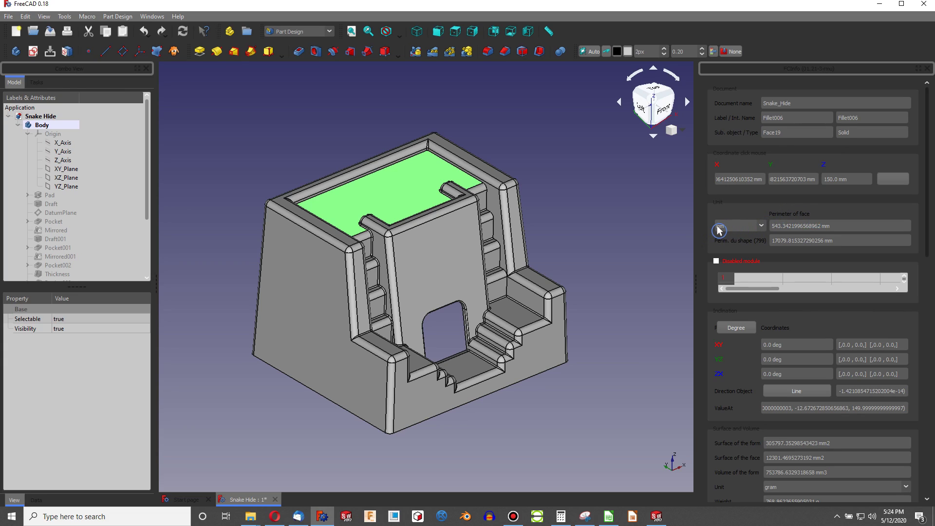
click(438, 263)
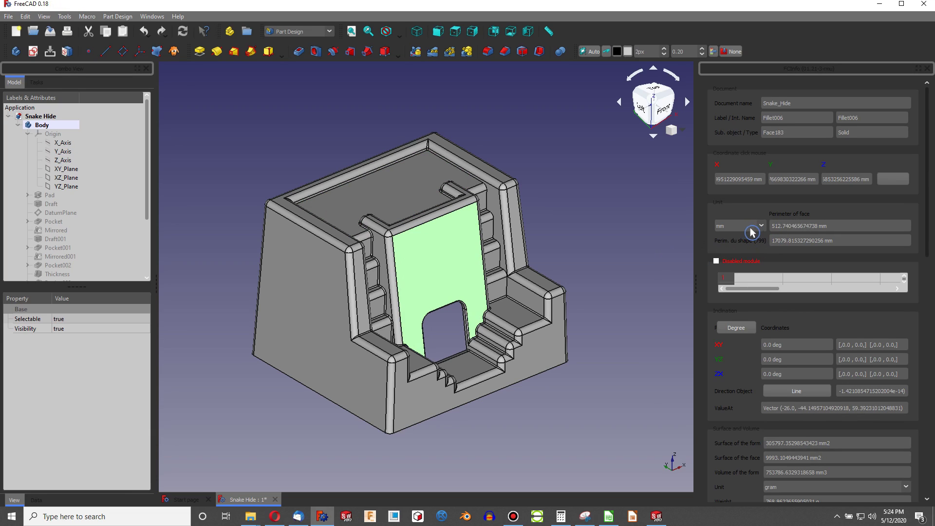
click(771, 225)
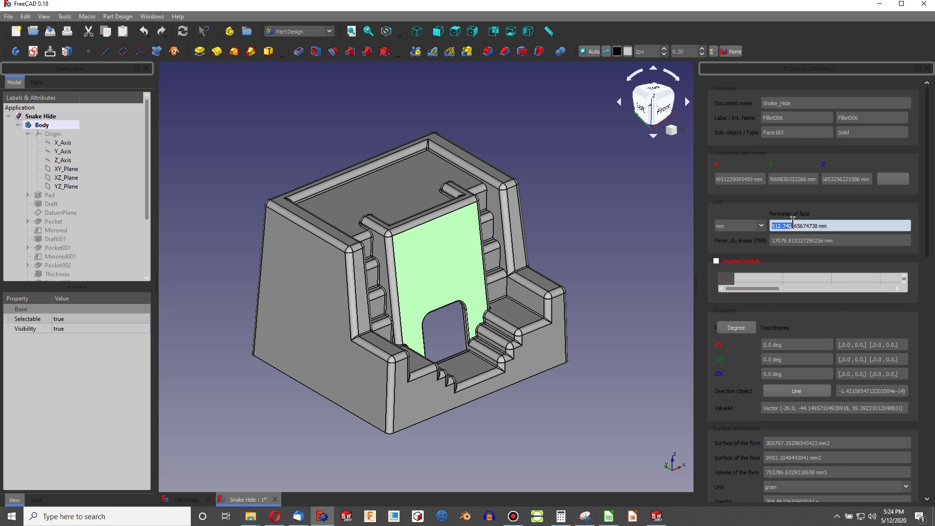
Step: Scroll FCInfo down to the 768.86 g weight and 305797.35 mm² total surface area
click(804, 270)
scroll(804, 271, down, 5)
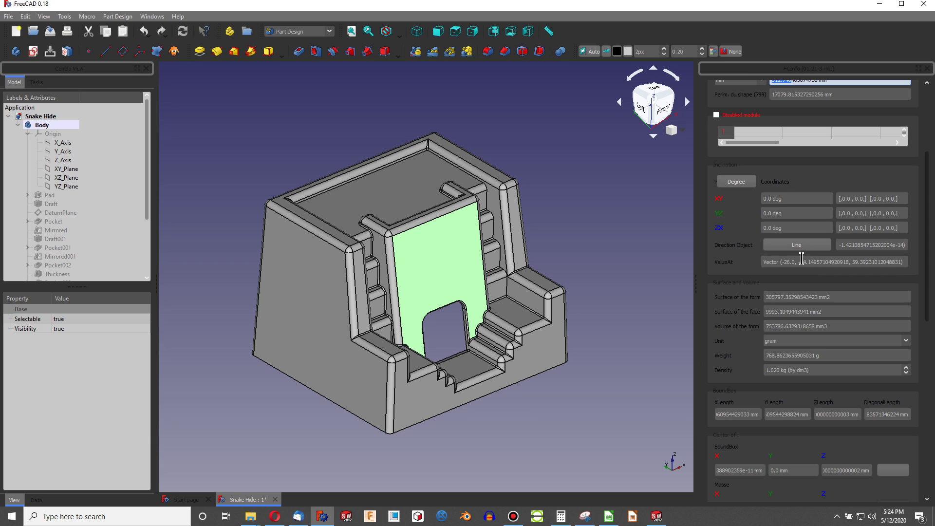
click(736, 238)
scroll(730, 233, down, 3)
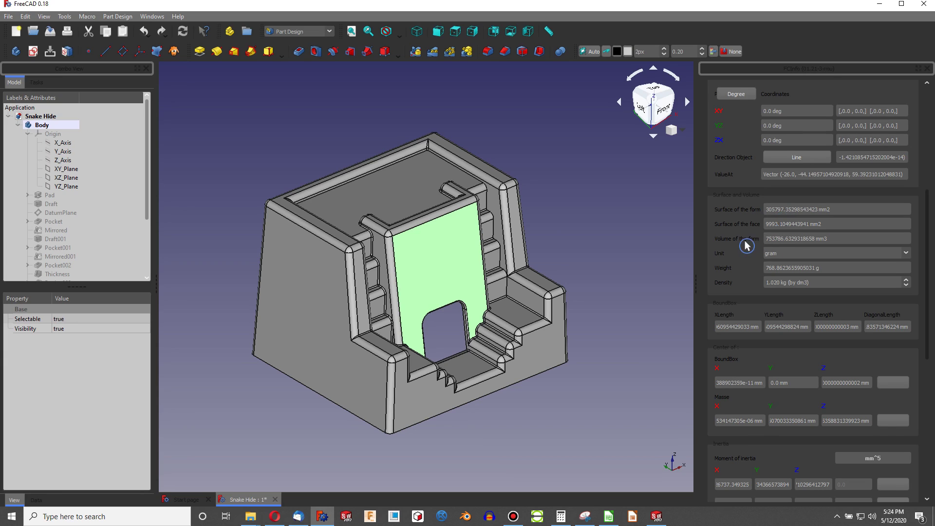
Step: Read the face area, keep gram as mass unit, clear the face selection, then go to SolidWorks
drag(765, 224, 823, 226)
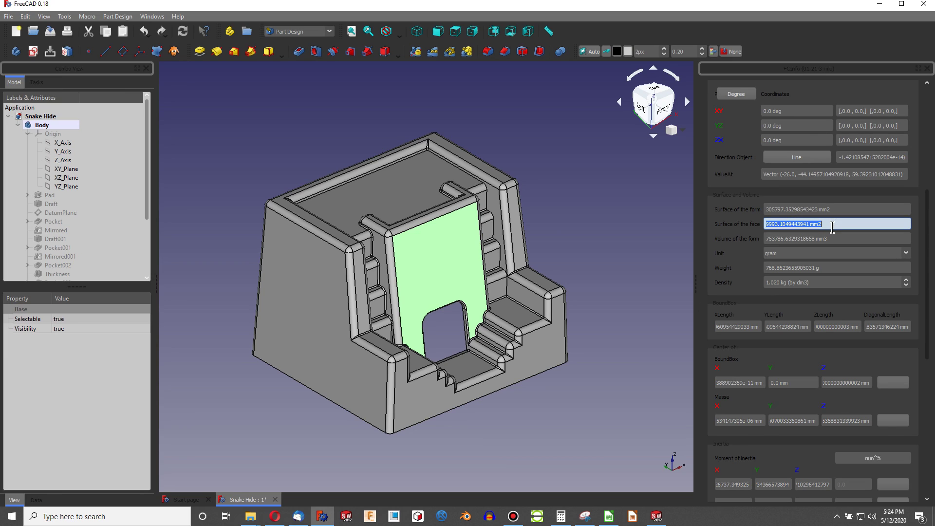
click(755, 237)
click(766, 258)
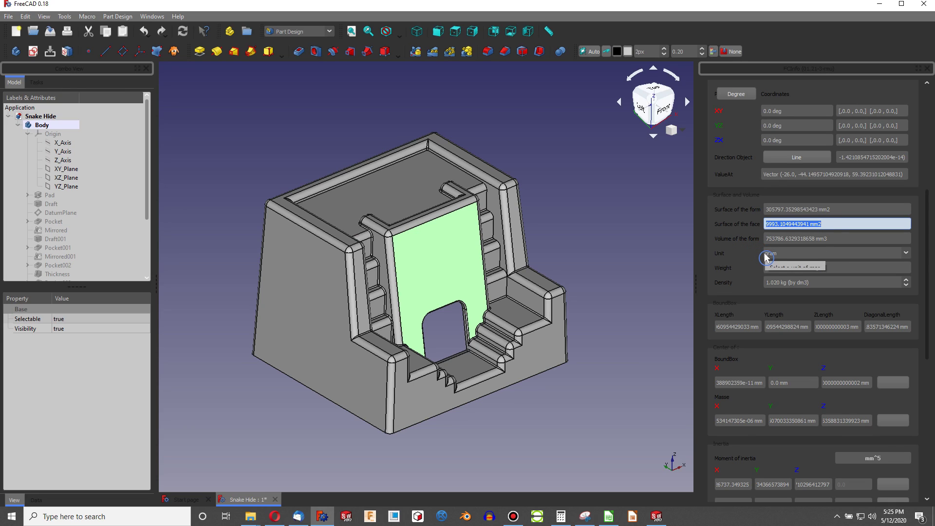
click(823, 250)
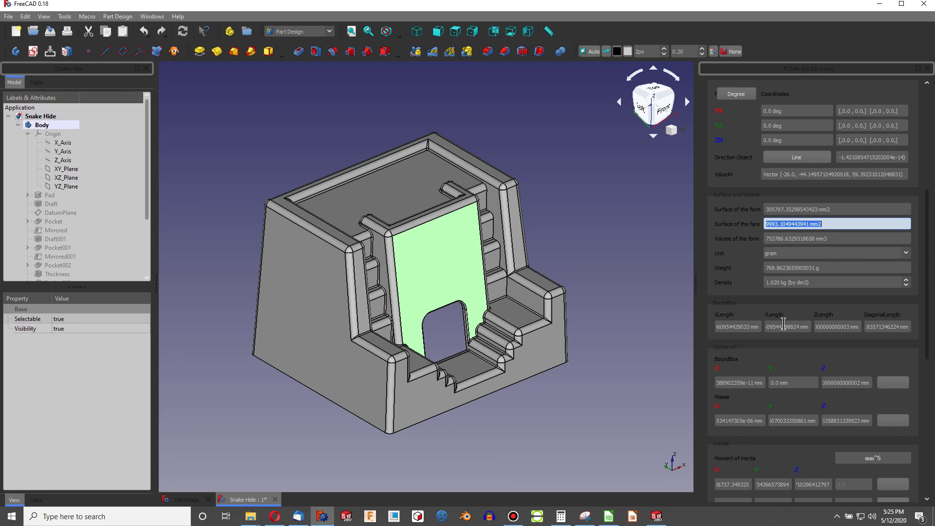
click(615, 270)
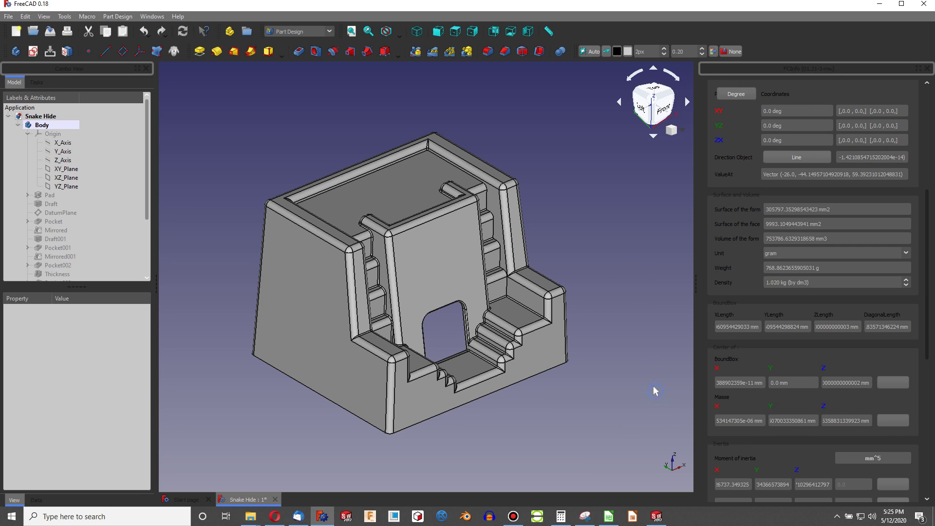
click(656, 516)
Step: Select the ABS material and show Mass Properties, highlighting the density and 768.86 g mass
click(28, 152)
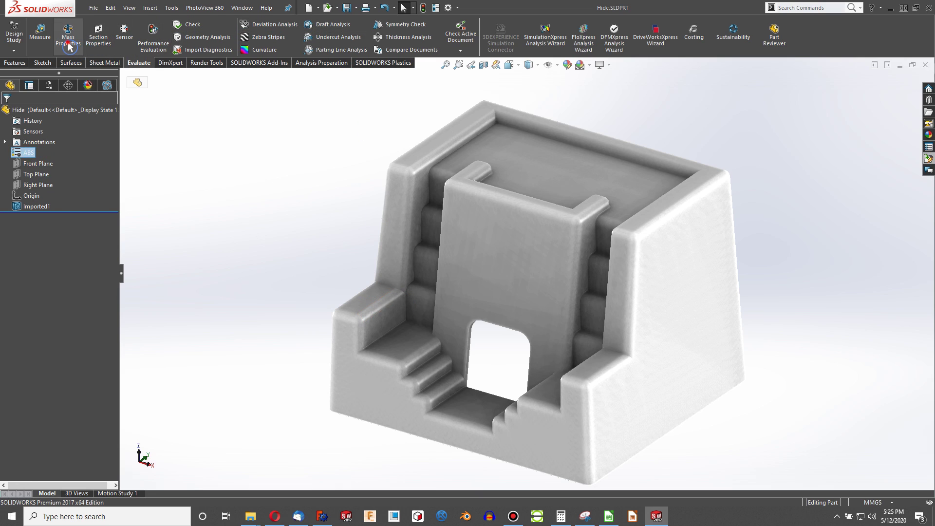
click(69, 40)
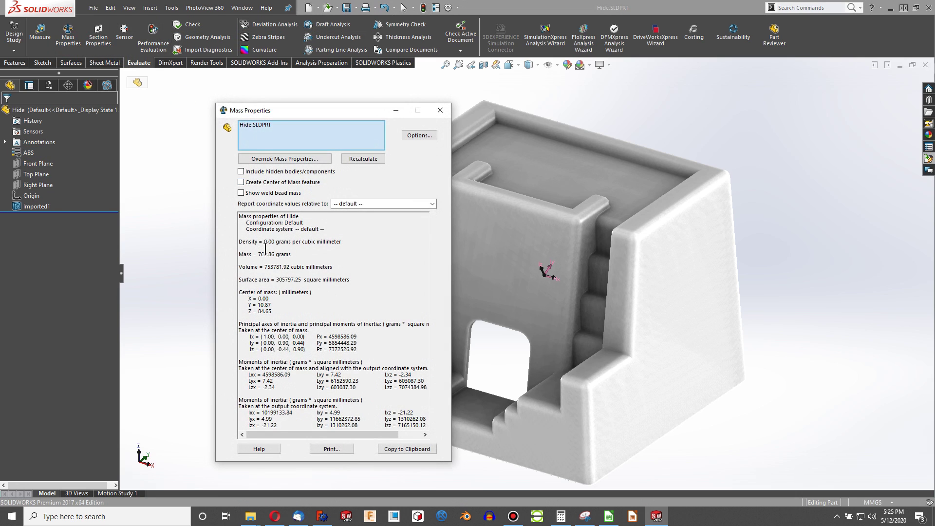
drag(264, 244, 272, 242)
drag(259, 254, 270, 255)
double_click(268, 253)
Step: Highlight FCInfo's weight and SolidWorks' 768.86 g mass, then resize SolidWorks to reveal FreeCAD
click(316, 519)
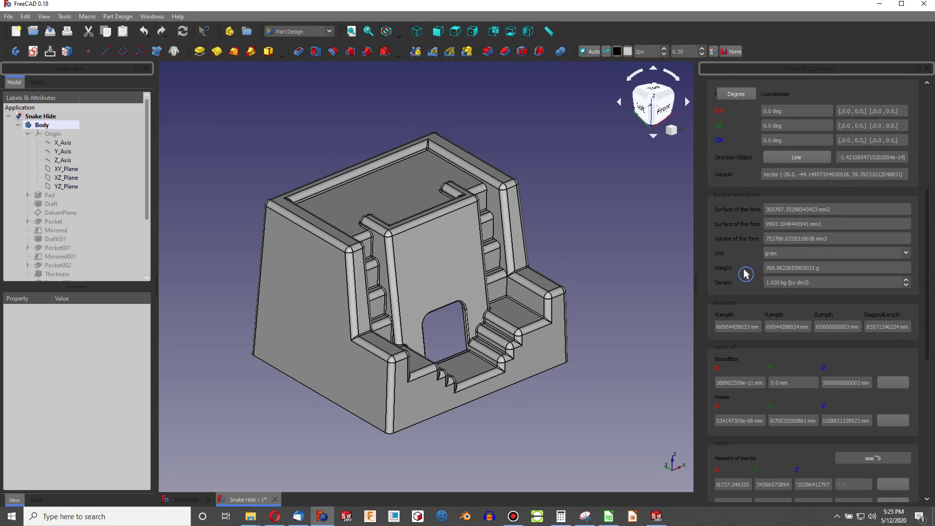
drag(766, 267, 776, 270)
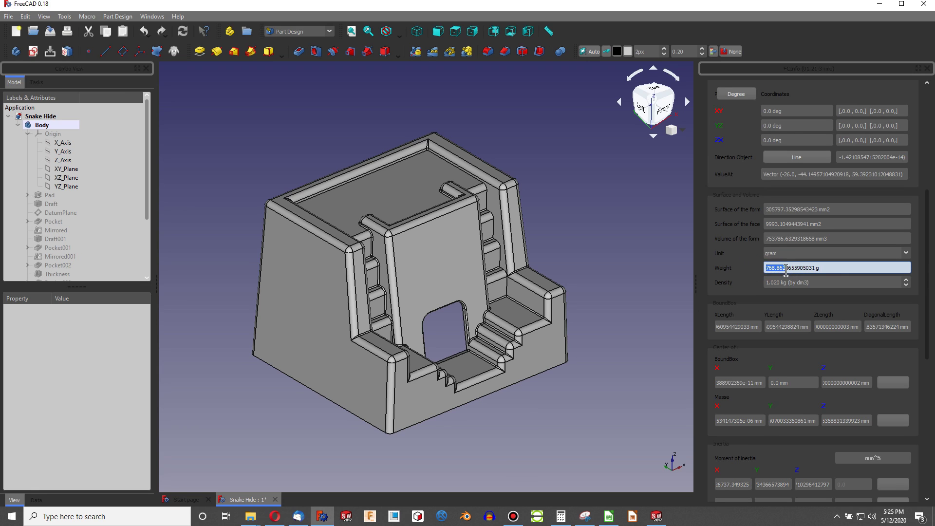
click(655, 516)
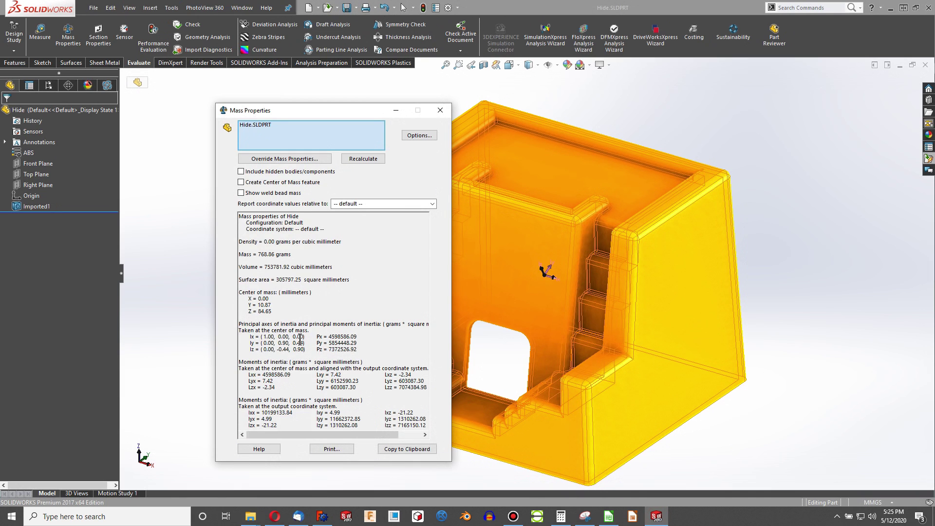
click(257, 253)
drag(257, 253, 275, 254)
drag(608, 8, 818, 511)
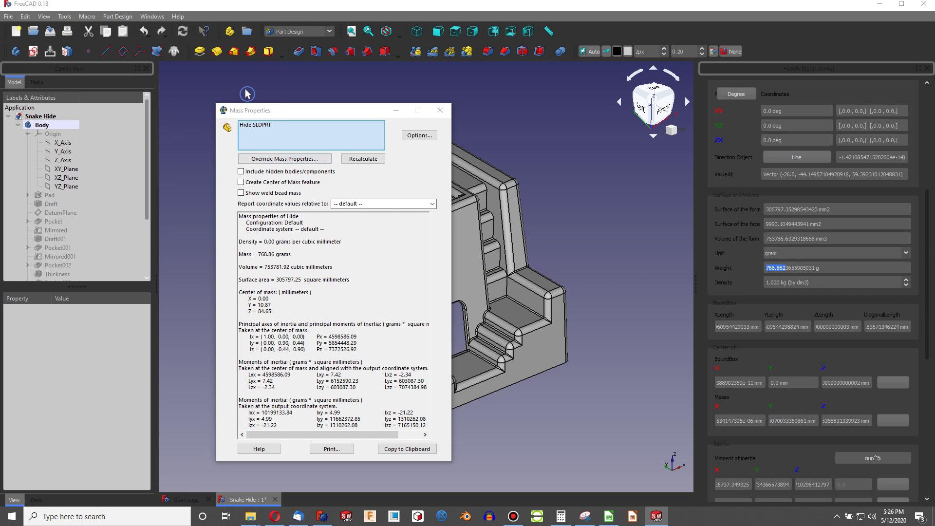
Step: Drag the Mass Properties dialog right, beside the FCInfo panel
drag(254, 112, 493, 108)
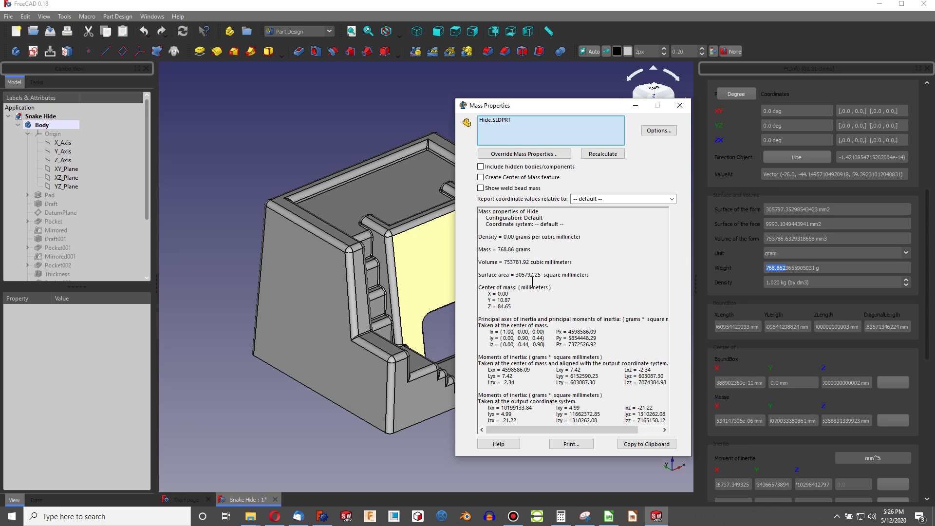
click(766, 213)
click(752, 269)
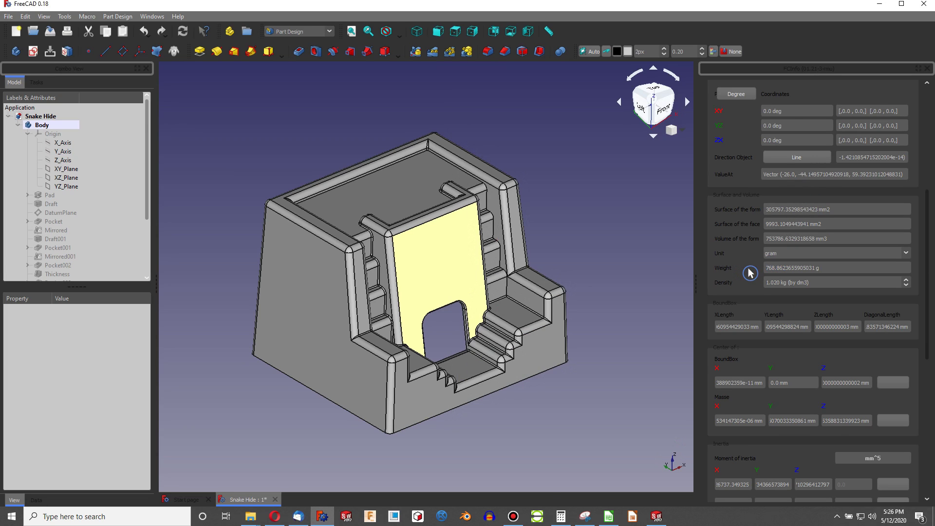
drag(764, 269, 785, 272)
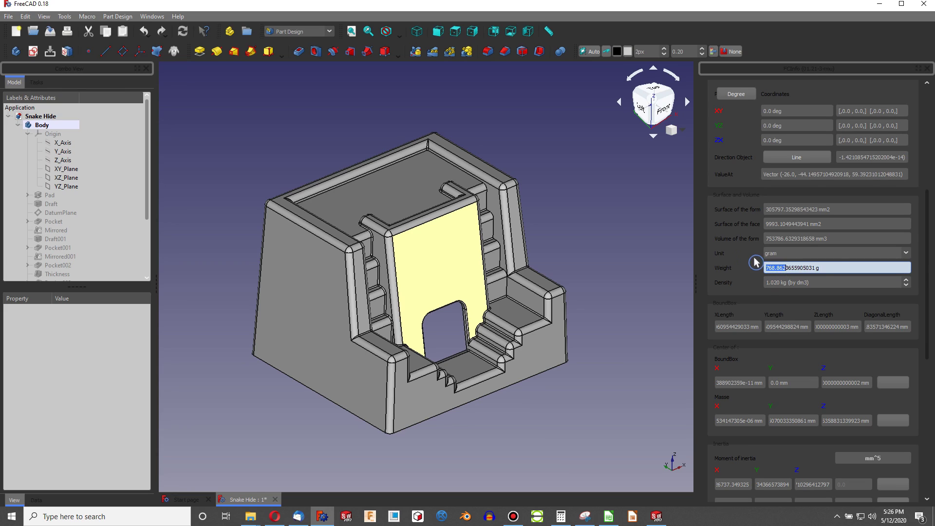
drag(766, 240, 798, 244)
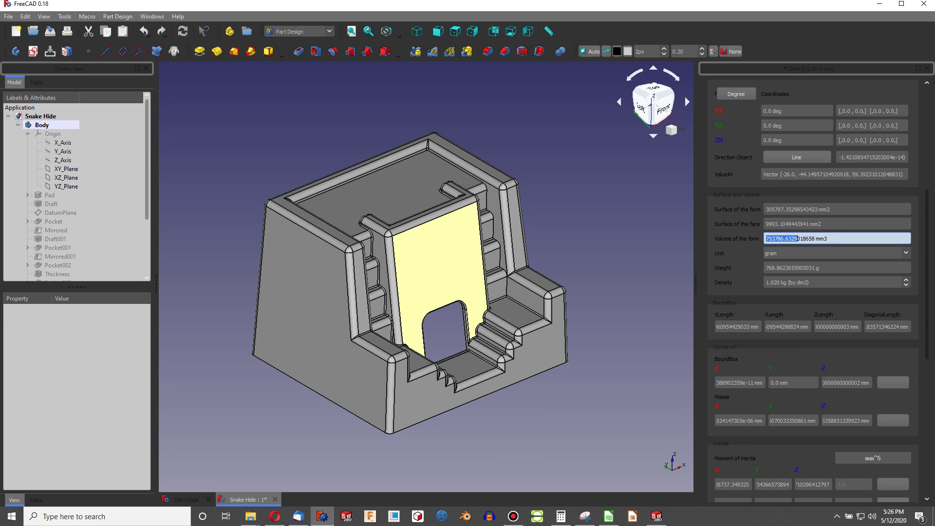
key(alt+Tab)
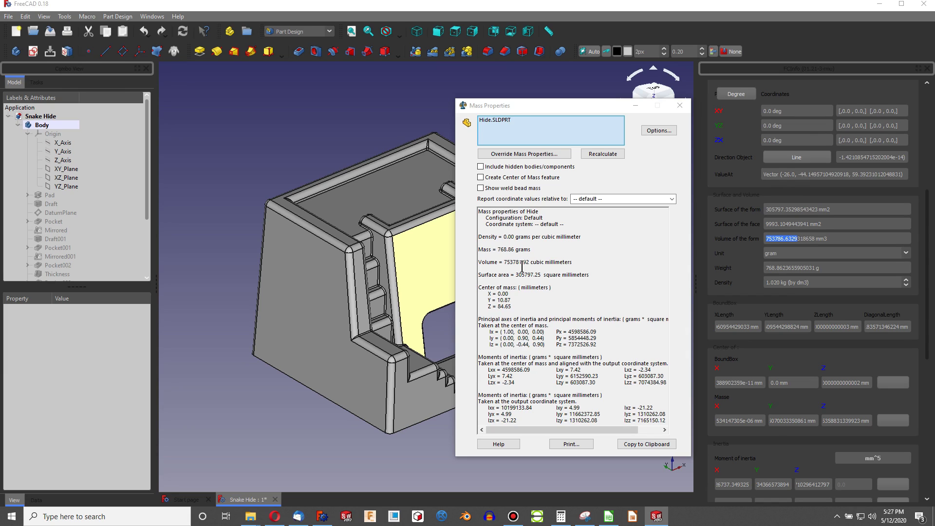
Step: Close the Mass Properties dialog and scroll FCInfo to the Inertia and Determinant sections
click(682, 108)
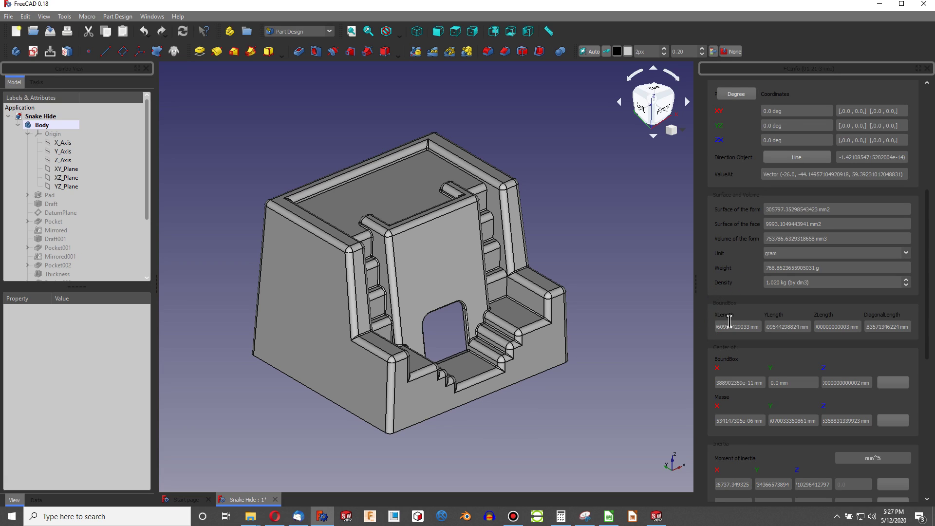
scroll(782, 321, down, 2)
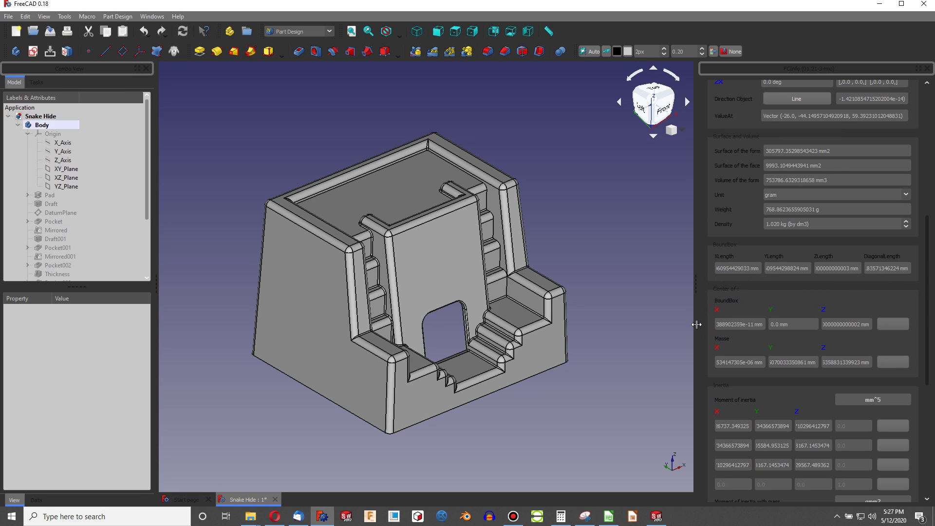
scroll(755, 336, down, 8)
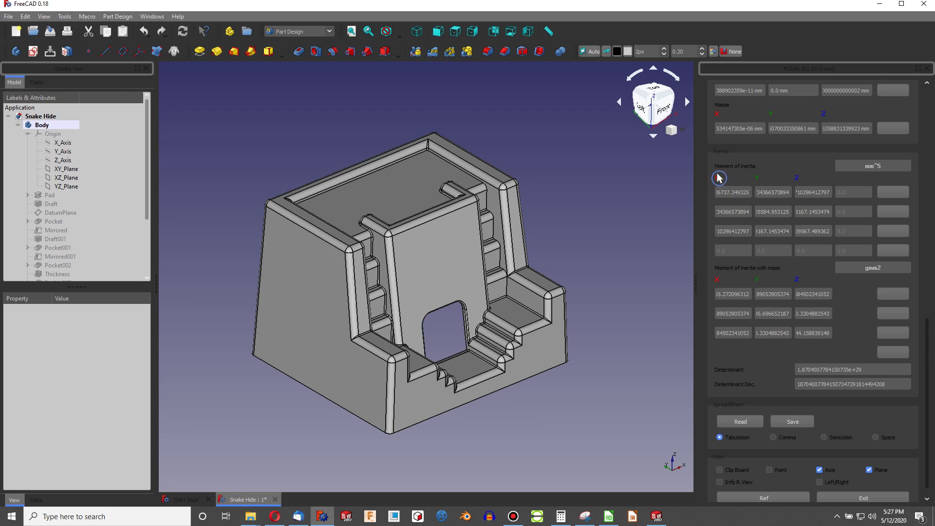